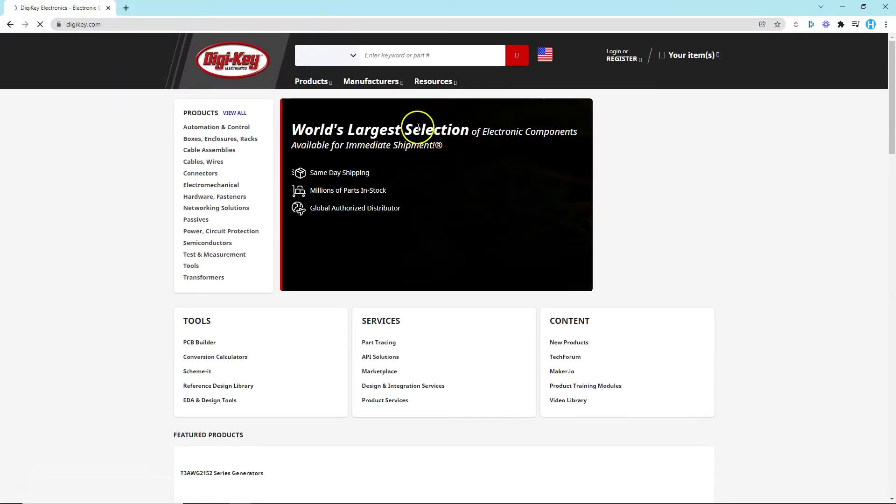
# Step: Search DigiKey for 22uf and open the Ceramic Capacitors results
pyautogui.click(396, 54)
pyautogui.write('22uf')
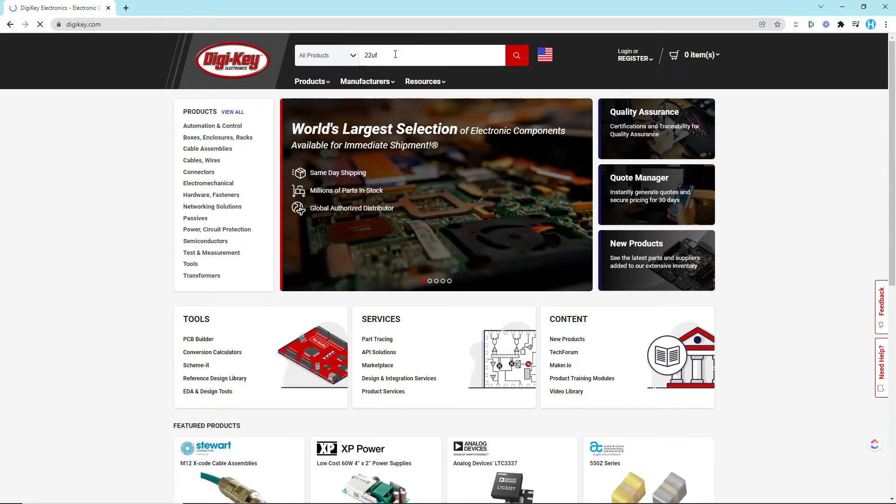
pyautogui.press('Return')
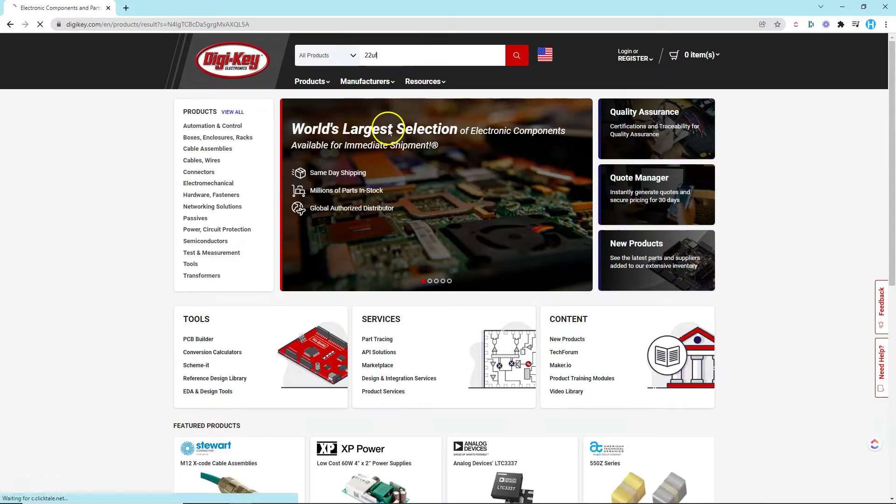
pyautogui.click(320, 148)
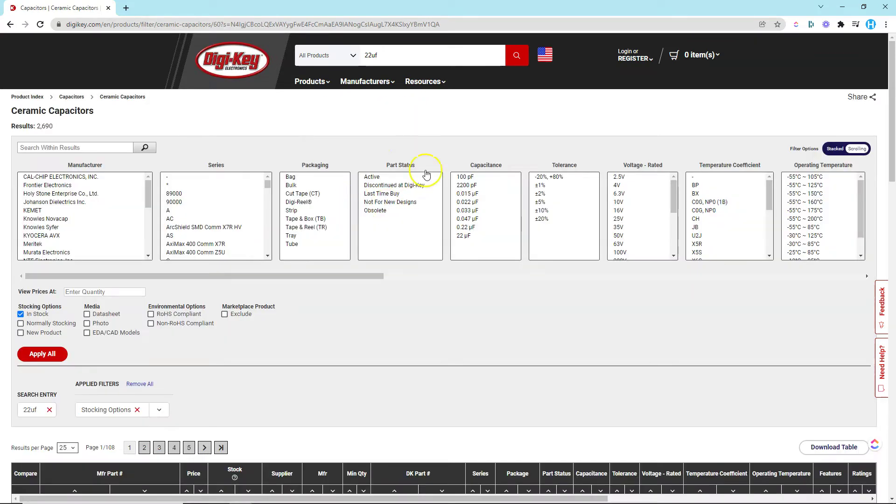
# Step: Select the Active part status and open the product page of the Murata capacitor KRM21FR61E226MFA1L
pyautogui.click(372, 177)
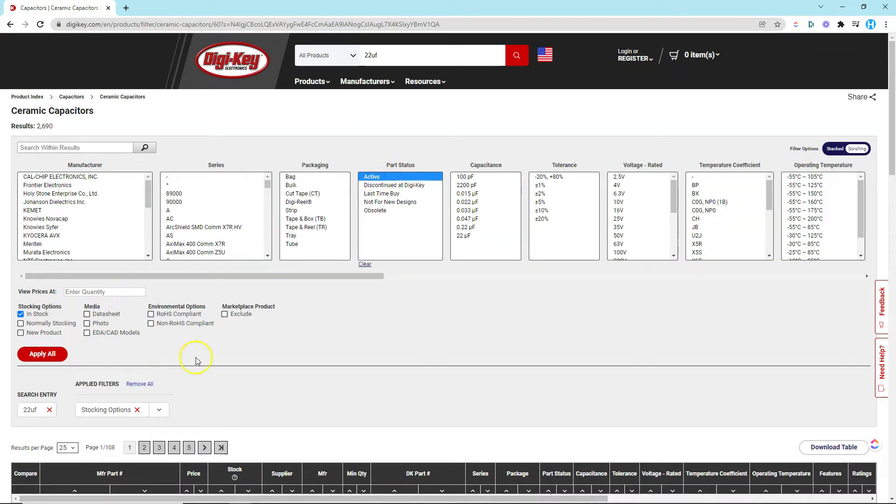
pyautogui.scroll(-4, 399, 344)
pyautogui.click(140, 318)
pyautogui.scroll(1, 406, 250)
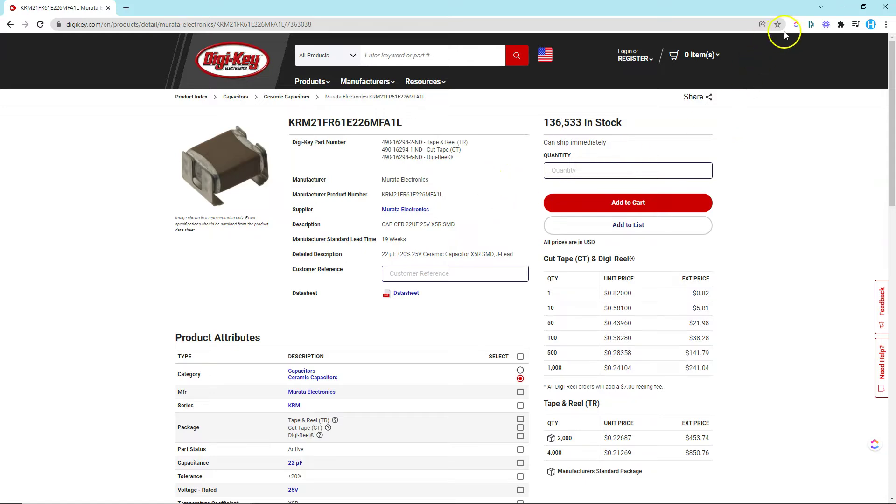
# Step: Switch to OrCAD Capture and review the Component Information Portal settings without changing them
pyautogui.click(842, 11)
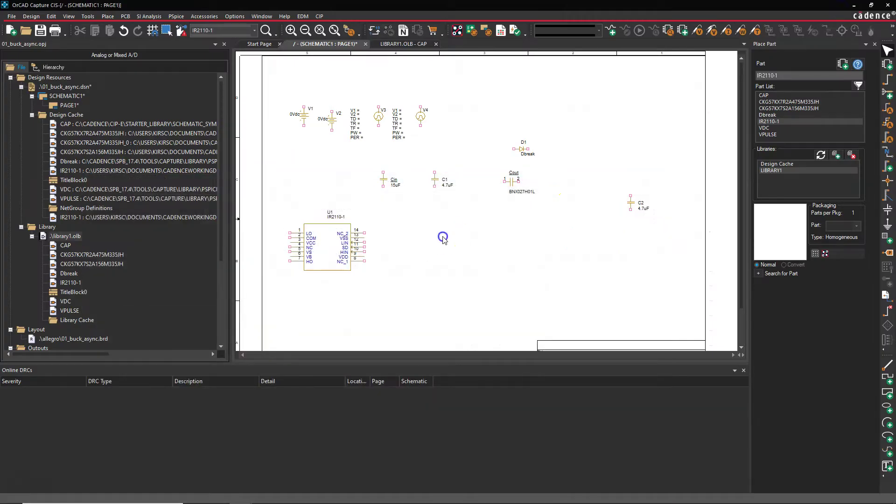
pyautogui.click(410, 90)
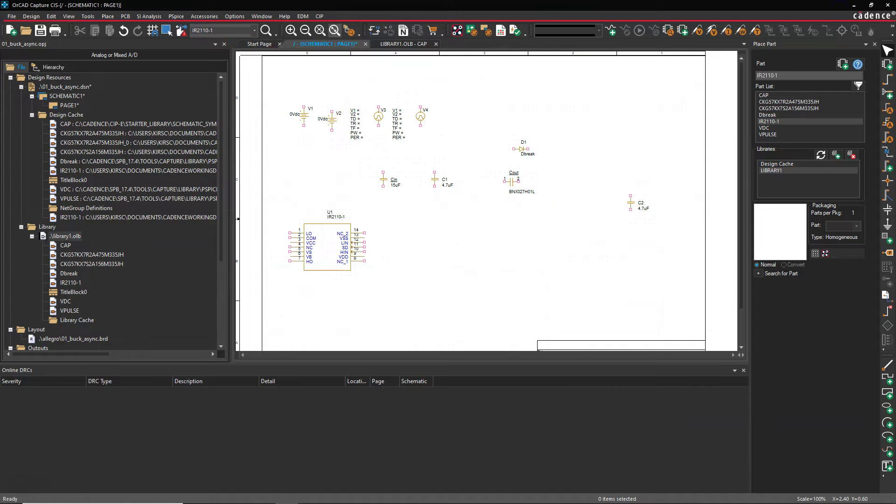
pyautogui.click(379, 69)
pyautogui.click(319, 16)
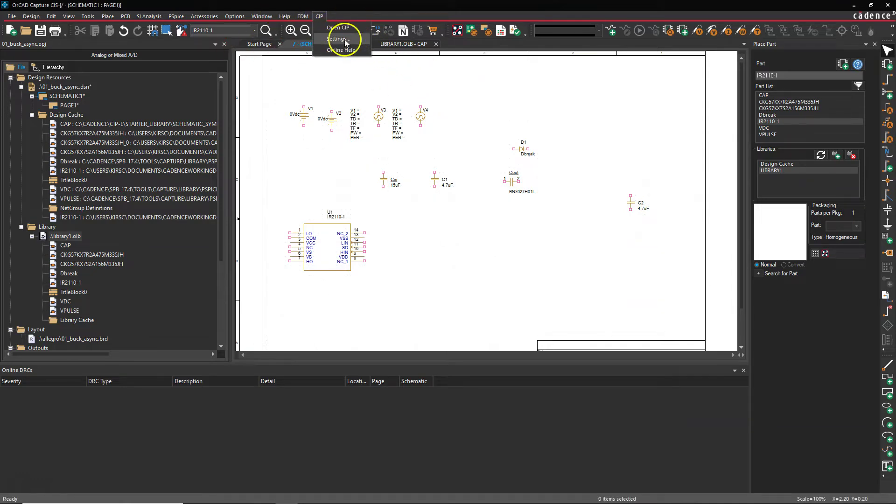
pyautogui.click(344, 39)
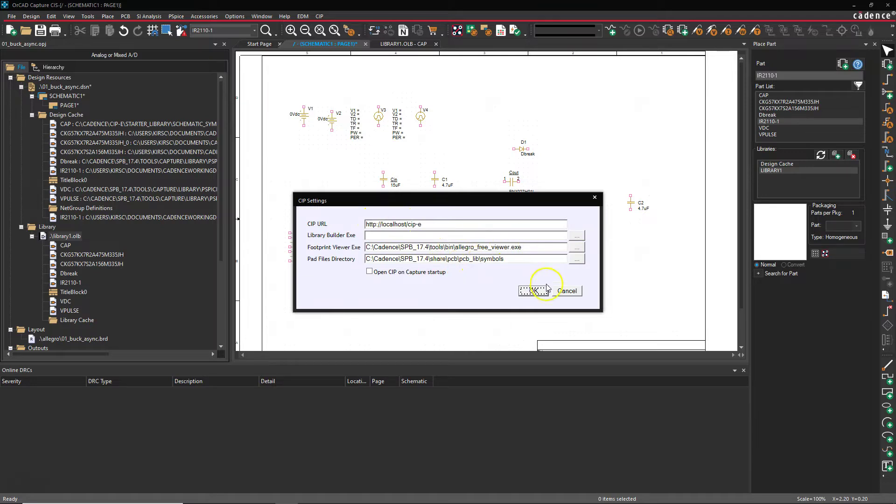
pyautogui.click(565, 291)
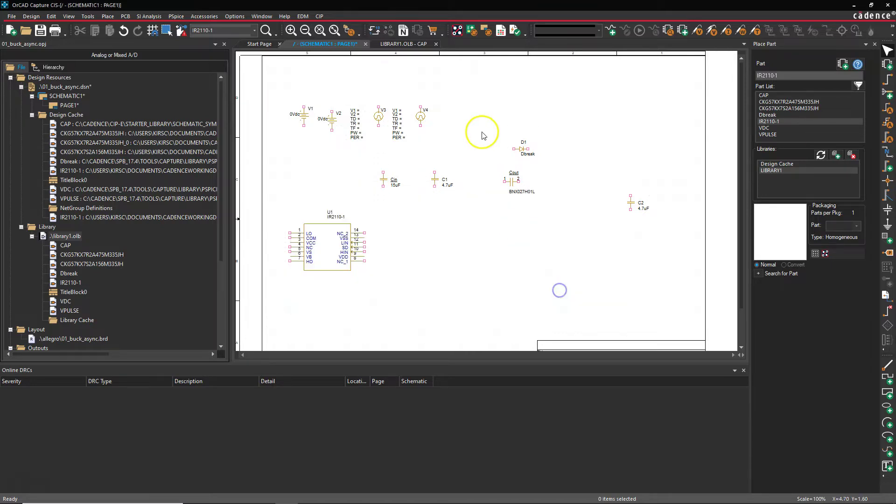
# Step: Open the Component Information Portal and log in with the local account's username and password
pyautogui.click(319, 16)
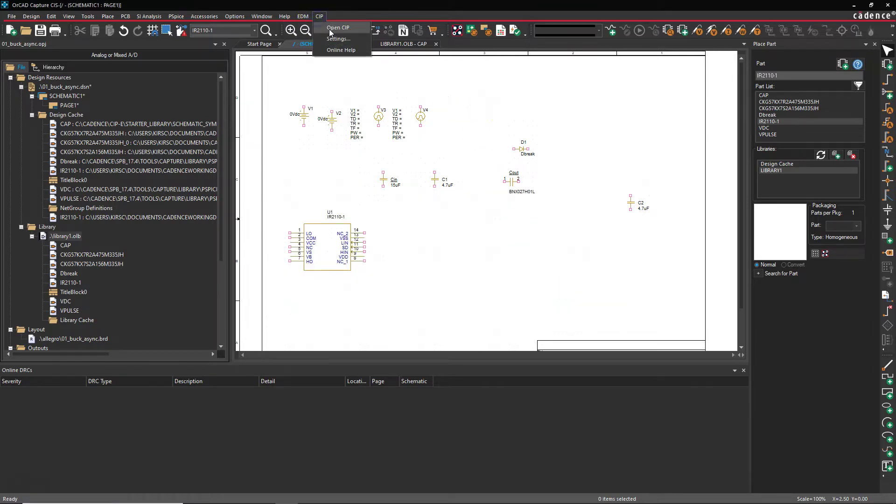
pyautogui.click(329, 28)
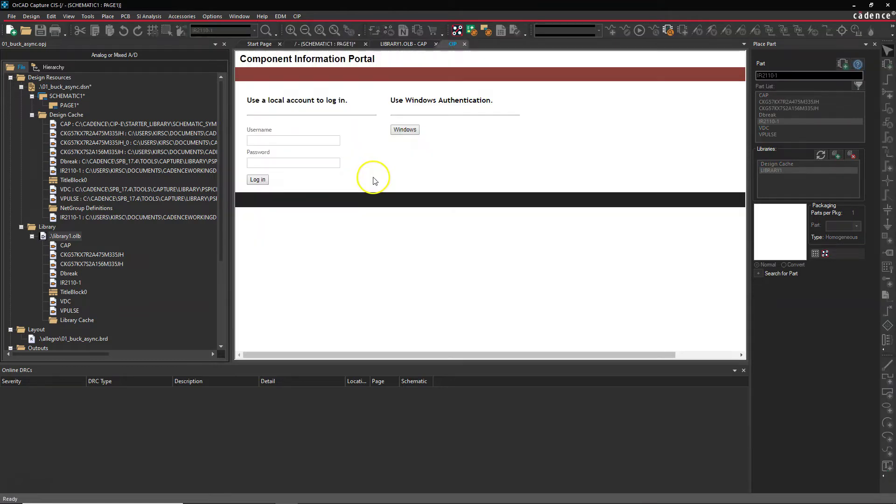
pyautogui.click(297, 140)
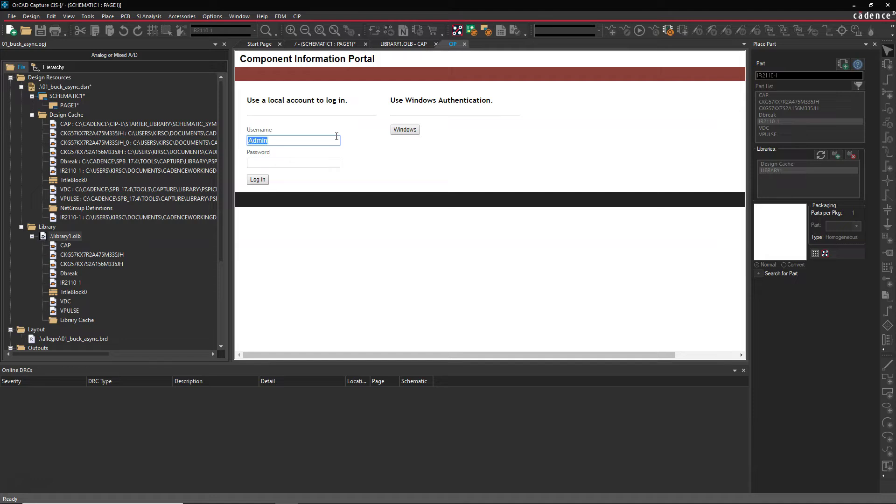
pyautogui.press('Tab')
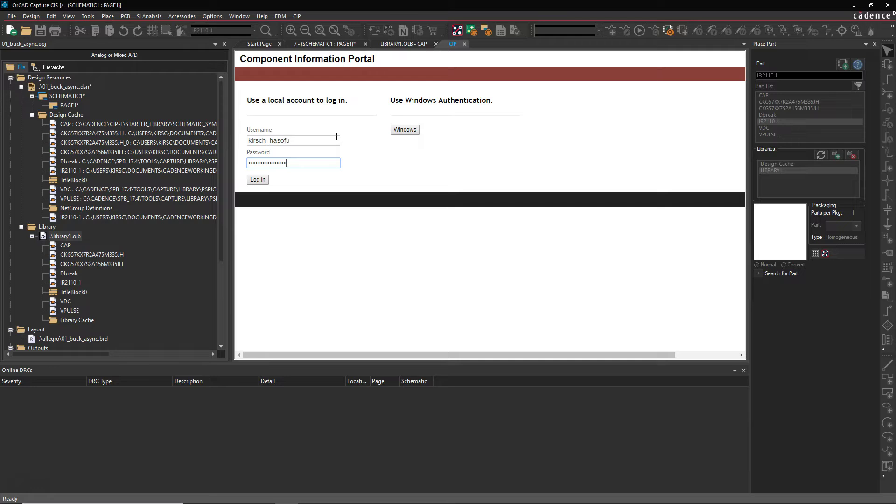
pyautogui.click(257, 180)
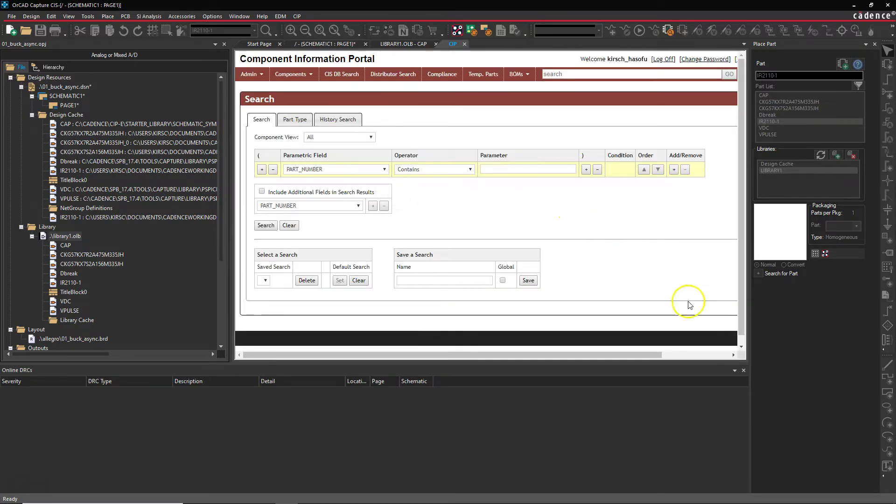
# Step: Close the Place Part pane and set up a distributor search with only Digi-Key and Mouser selected
pyautogui.click(874, 44)
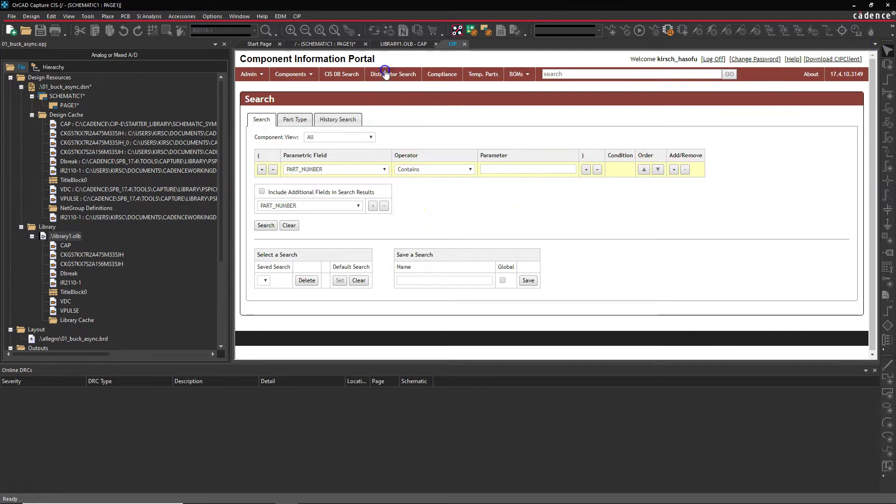
pyautogui.click(392, 74)
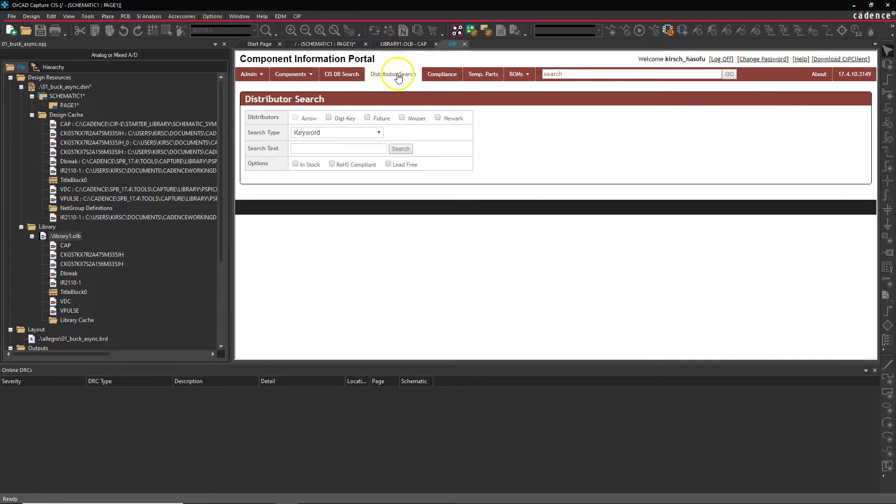
pyautogui.click(329, 117)
pyautogui.click(402, 117)
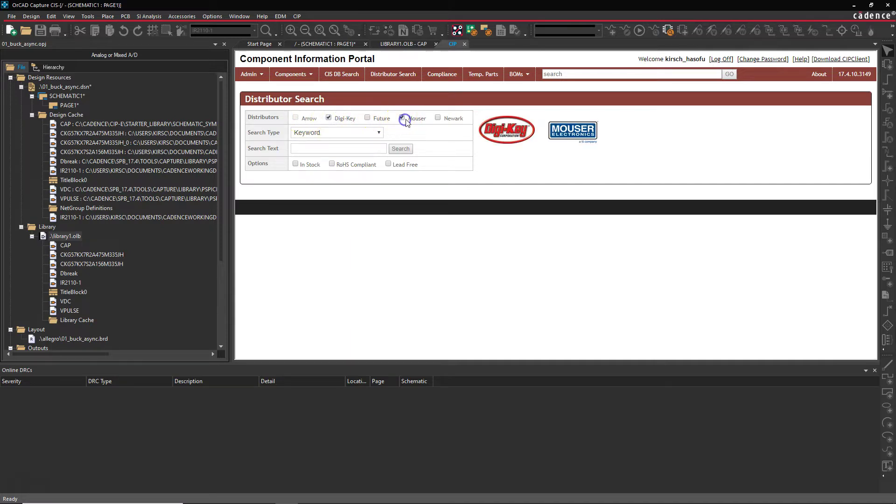
pyautogui.click(438, 118)
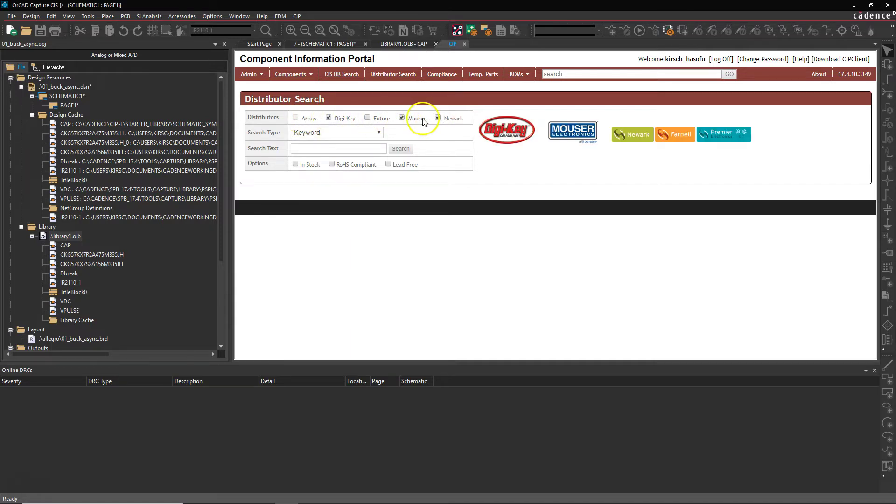
pyautogui.click(438, 118)
# Step: Run a keyword search for 22uf limited to in-stock, RoHS compliant and lead-free parts
pyautogui.click(340, 132)
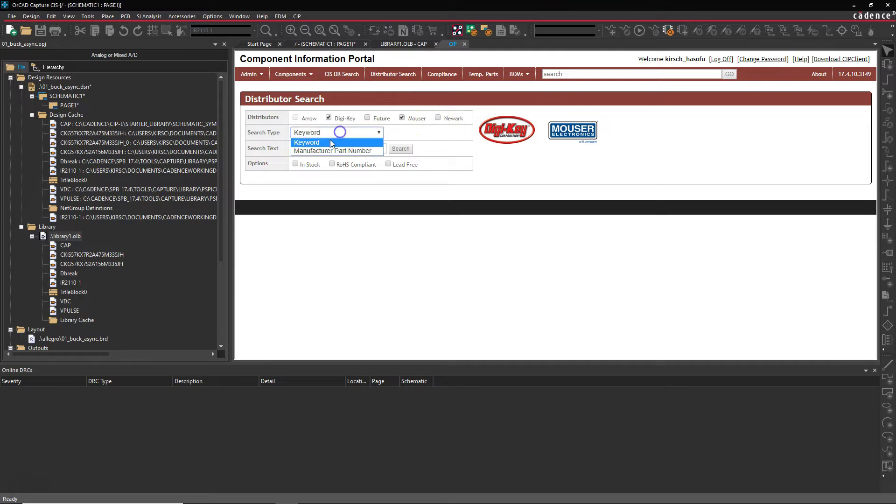
pyautogui.click(336, 144)
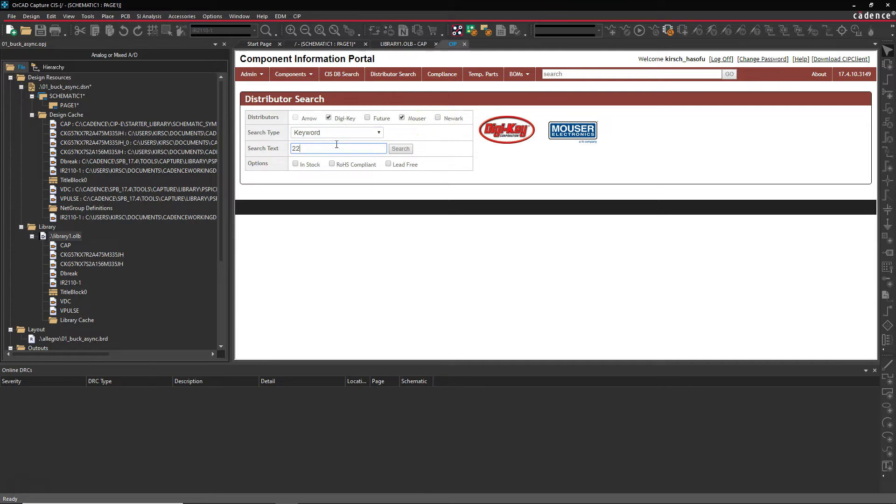
pyautogui.click(295, 164)
pyautogui.click(331, 164)
pyautogui.click(398, 164)
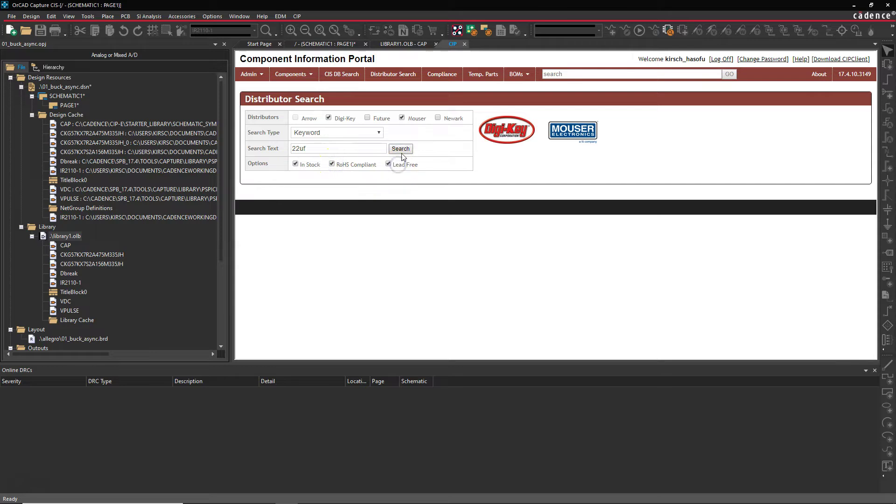
pyautogui.click(401, 148)
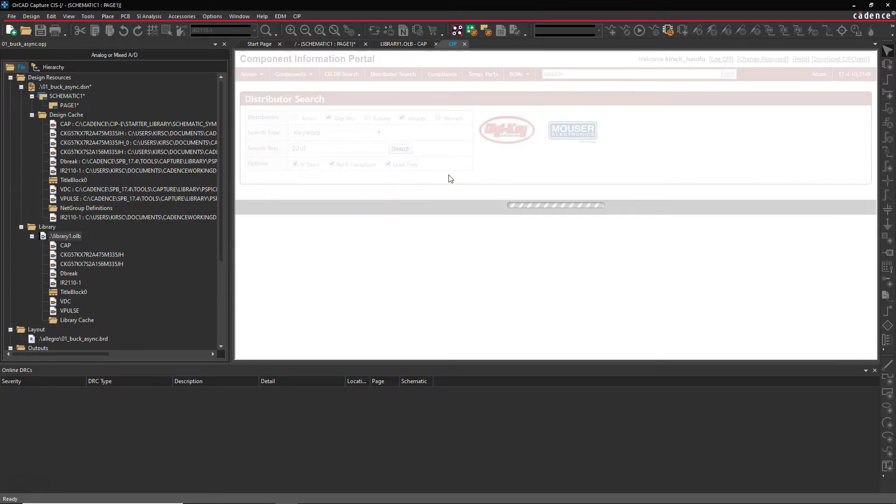
# Step: Browse the distributor search results and sort them by quantity on hand in descending order
pyautogui.click(423, 232)
pyautogui.scroll(-4, 425, 242)
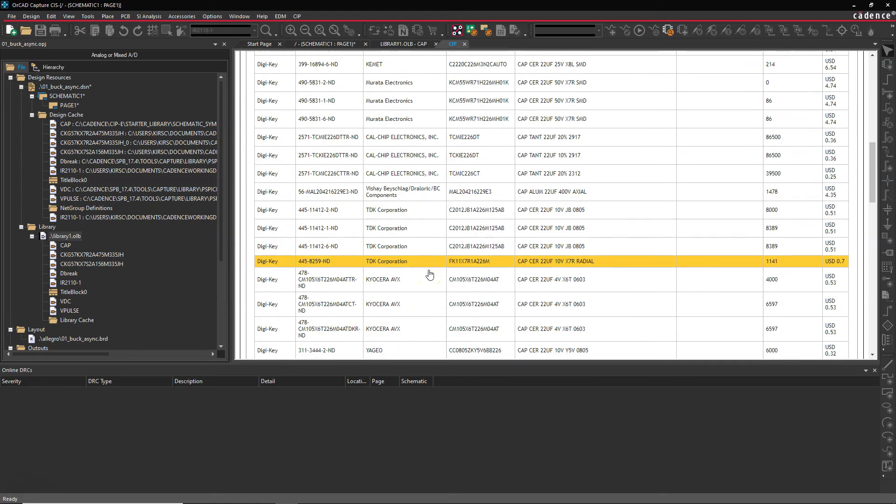
pyautogui.scroll(5, 700, 226)
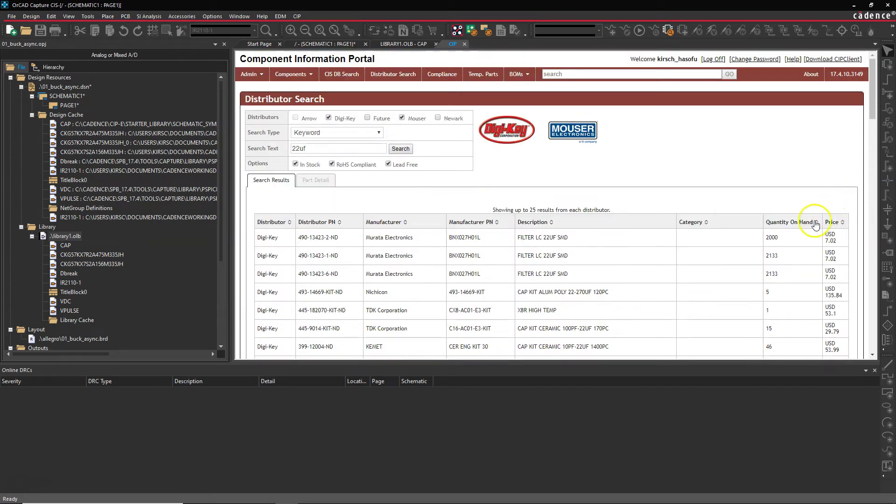
pyautogui.click(810, 223)
pyautogui.click(809, 224)
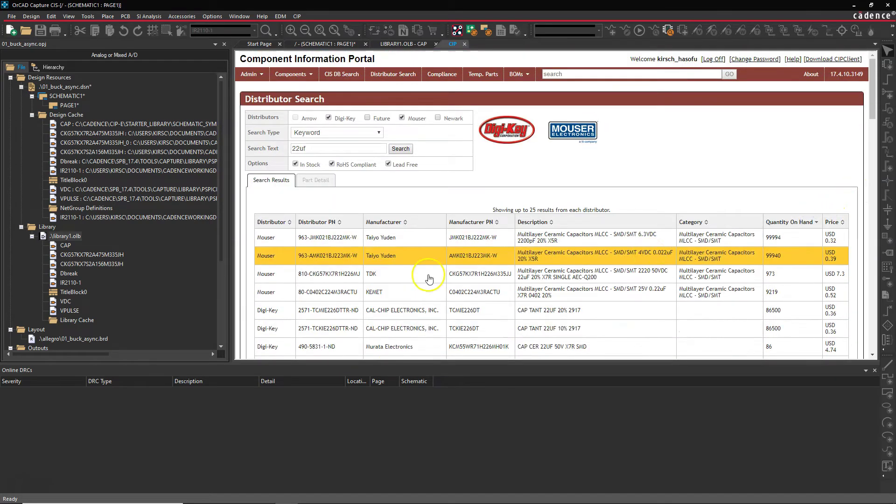
pyautogui.click(581, 267)
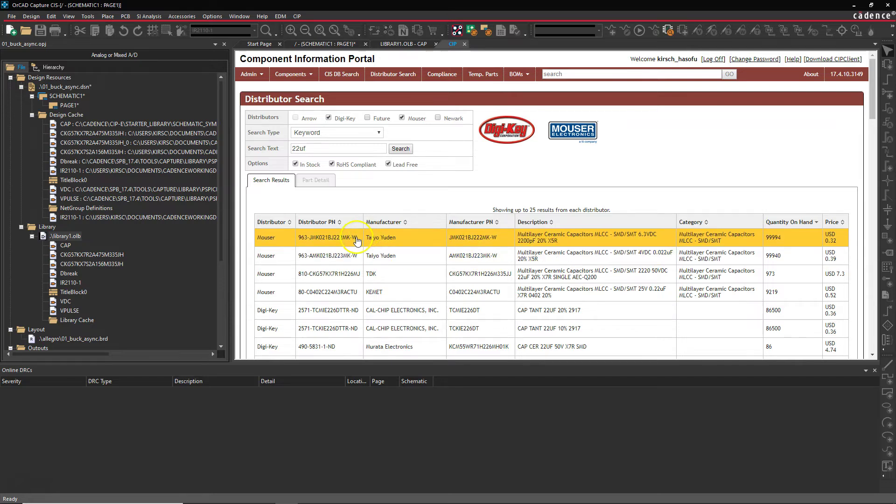
# Step: Sort the search results by distributor in descending order, so that Mouser parts come first
pyautogui.scroll(-1, 357, 240)
pyautogui.click(271, 175)
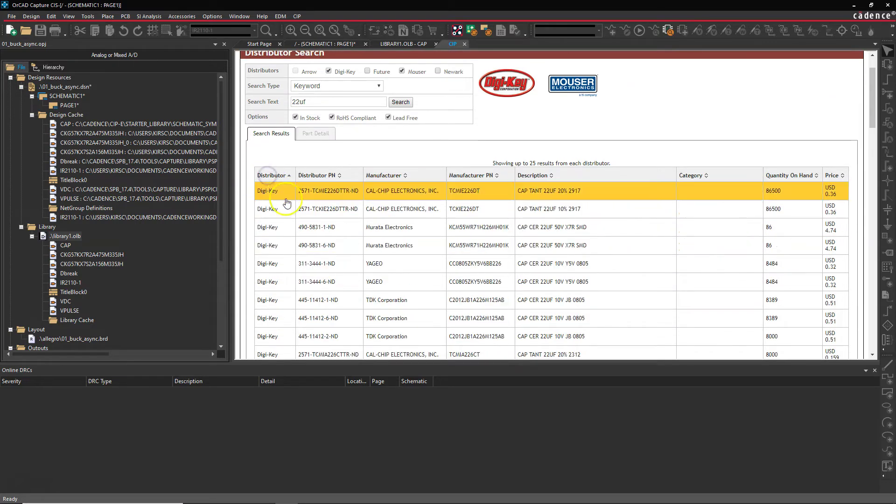
pyautogui.click(289, 176)
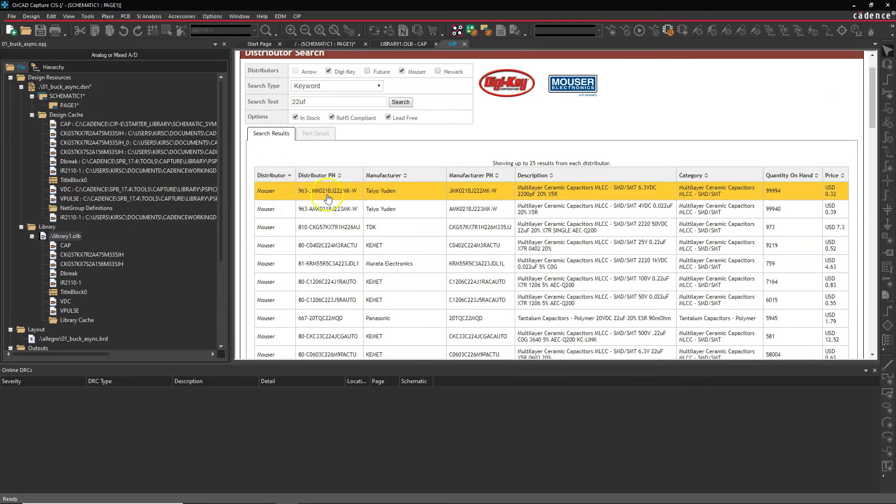
# Step: Open the part detail of the Taiyo Yuden capacitor JMK021BJ222MK-W and choose the Capacitors component view
pyautogui.doubleClick(390, 192)
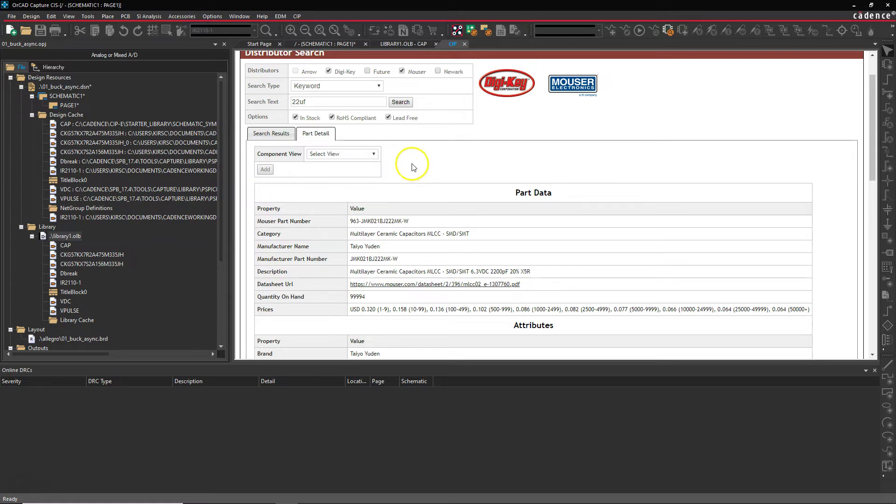
pyautogui.click(363, 157)
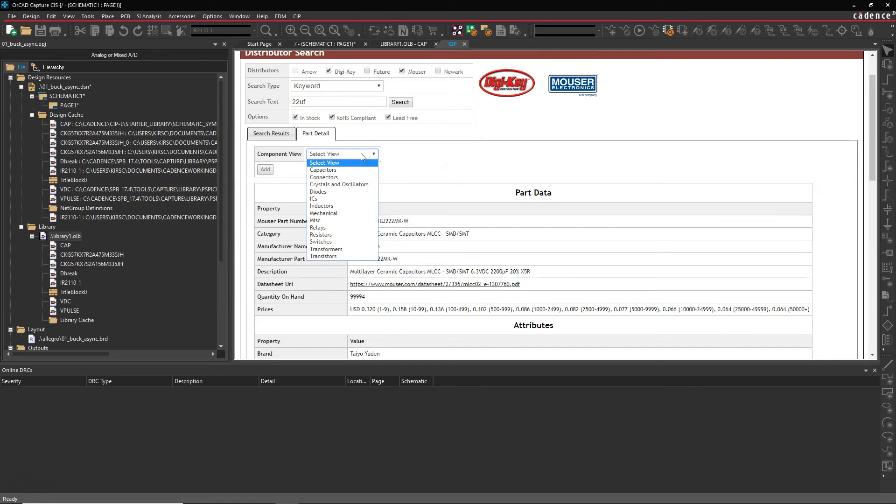
pyautogui.click(346, 171)
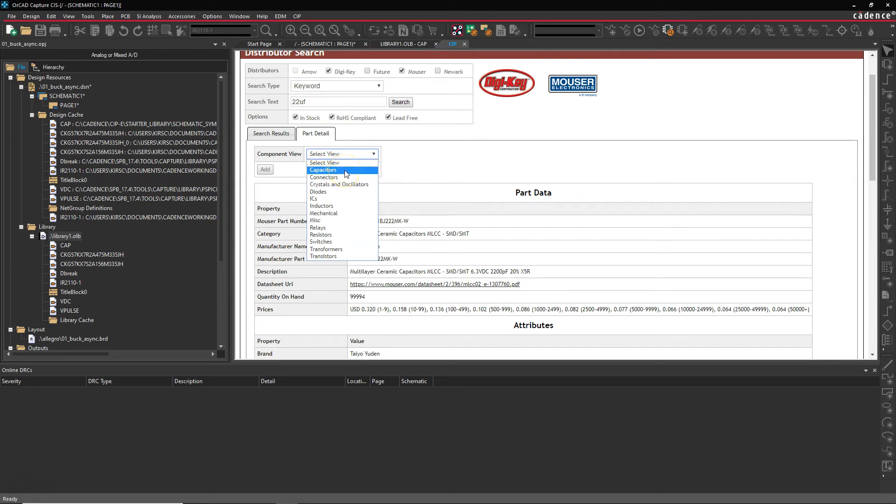
# Step: Examine the capacitor's part data and attributes, from pricing down to its package and termination
pyautogui.scroll(-3, 476, 161)
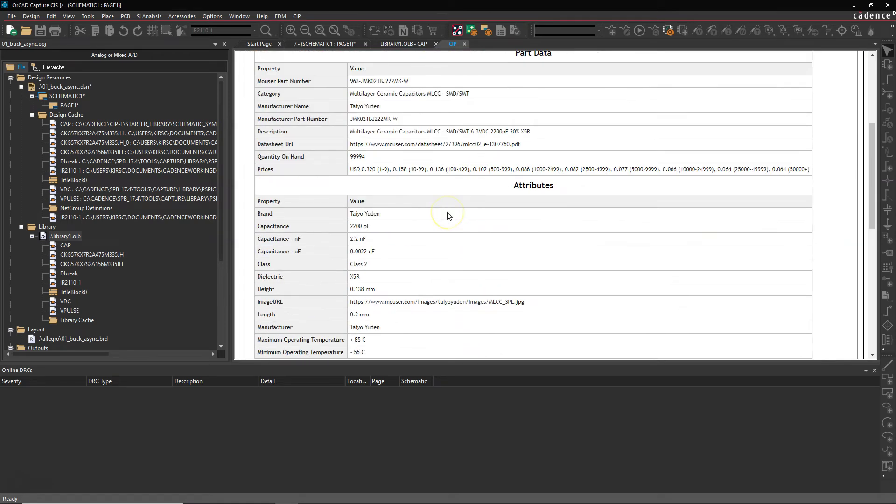
pyautogui.scroll(-7, 422, 198)
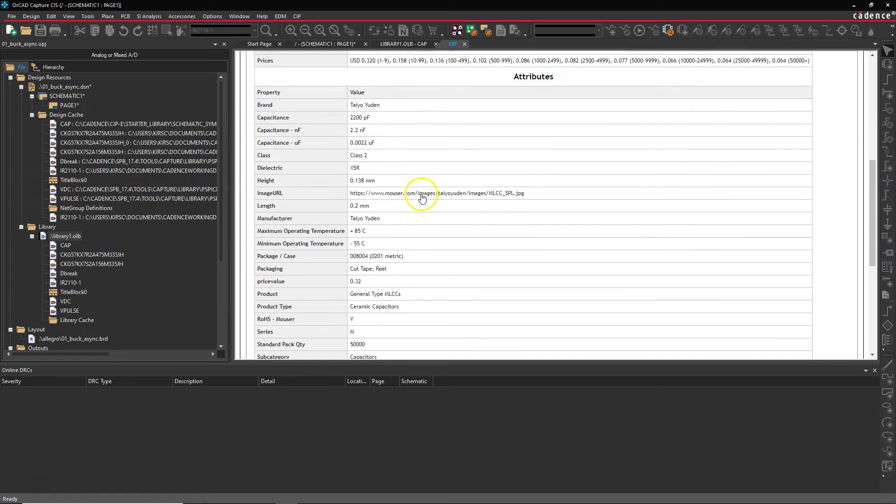
pyautogui.scroll(-6, 421, 196)
pyautogui.scroll(13, 380, 190)
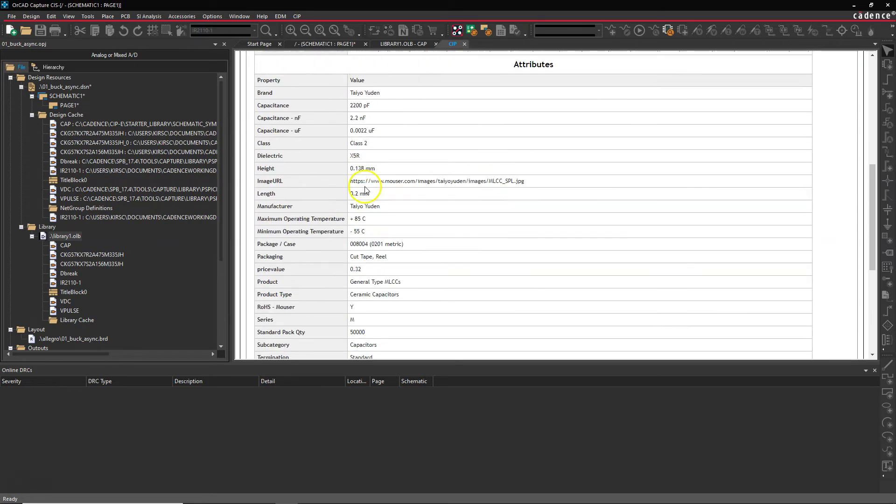
# Step: Set the part's component view to Capacitors and keep Create TMP Part as the action
pyautogui.scroll(3, 366, 189)
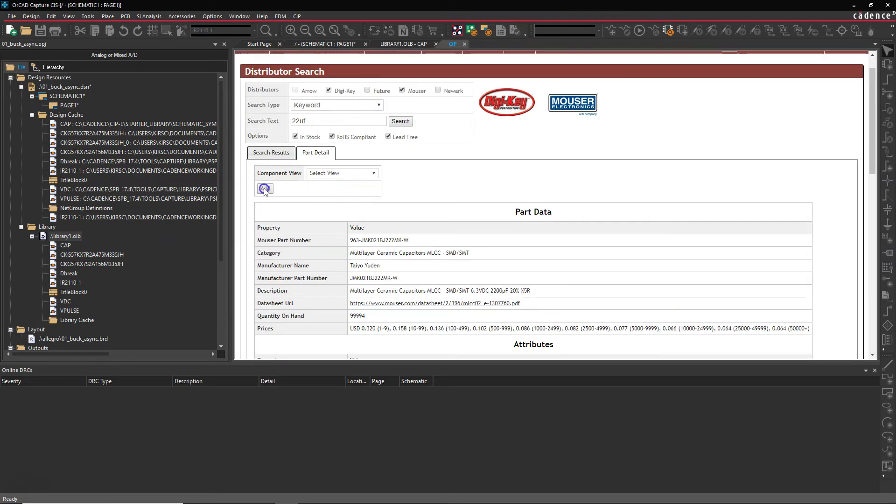
pyautogui.click(353, 177)
pyautogui.click(343, 184)
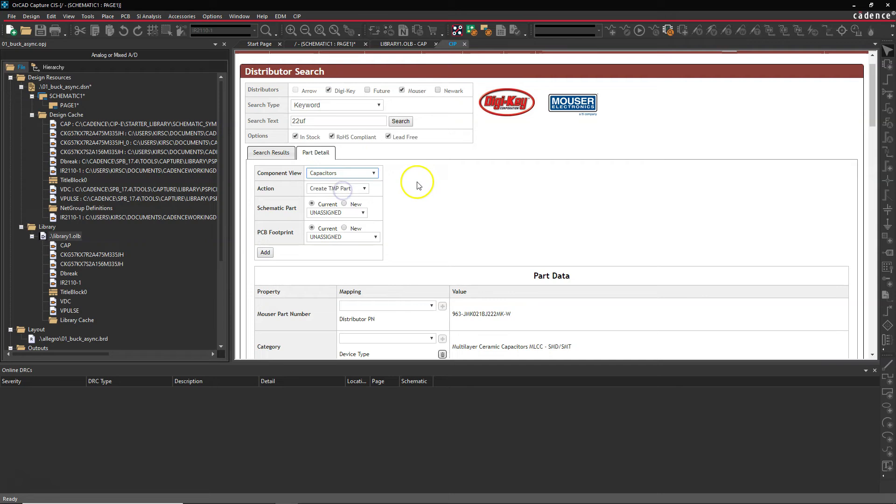
pyautogui.scroll(-3, 448, 187)
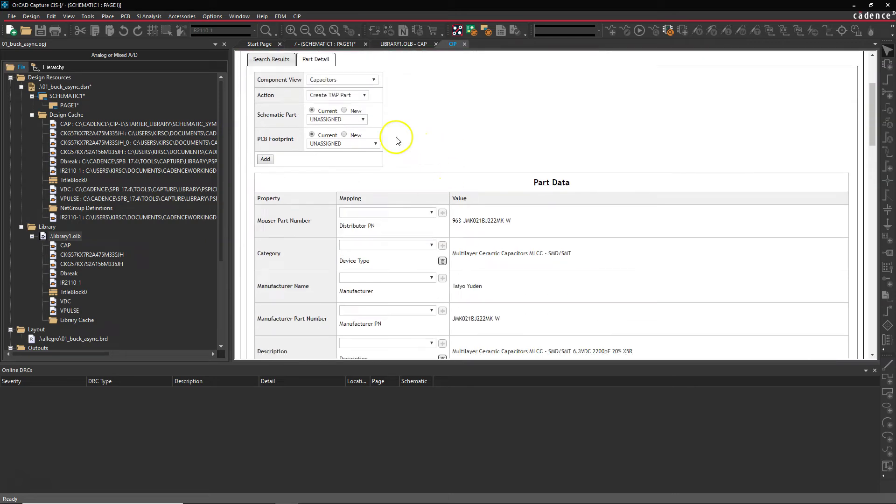
pyautogui.click(360, 96)
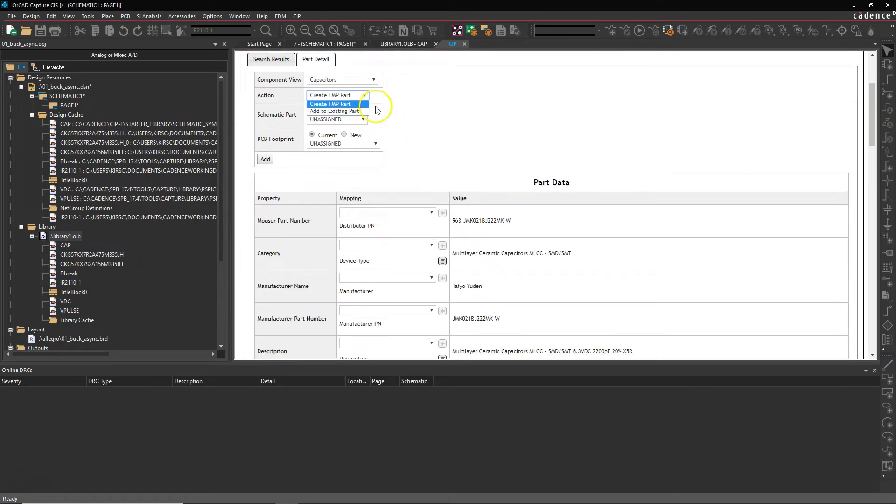
pyautogui.click(397, 98)
pyautogui.scroll(4, 549, 227)
pyautogui.click(550, 204)
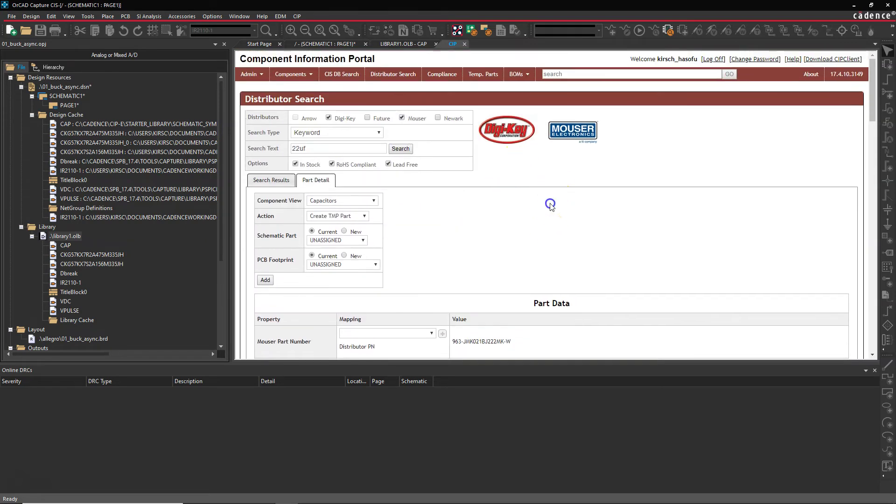
pyautogui.click(578, 215)
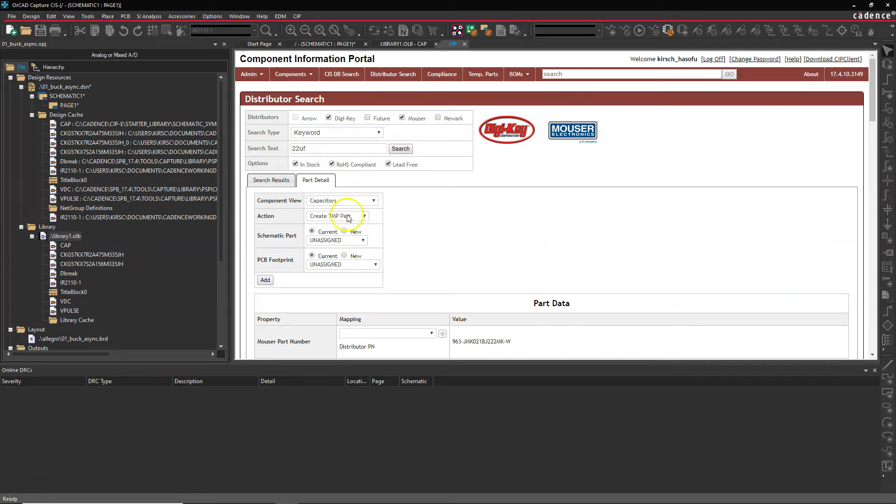
# Step: Assign the existing schematic part CAPACITORS\CAP to the new temporary part
pyautogui.click(353, 240)
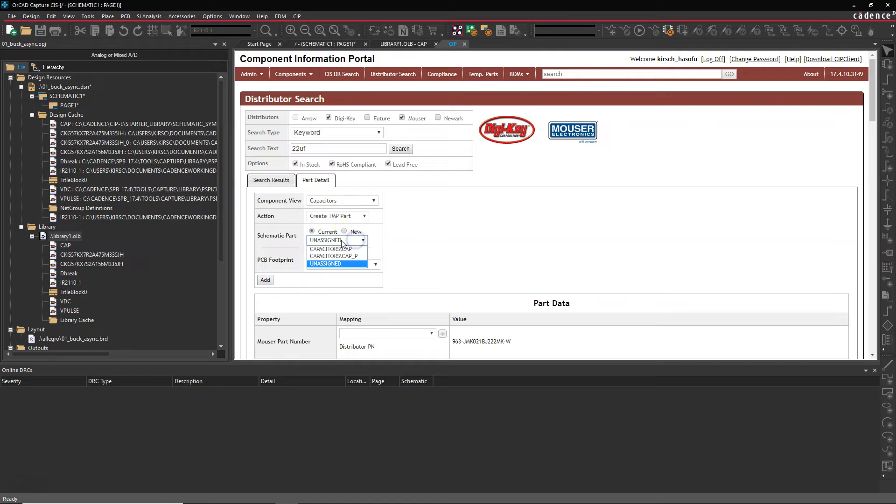
pyautogui.click(356, 215)
pyautogui.click(404, 226)
pyautogui.click(353, 243)
pyautogui.click(355, 254)
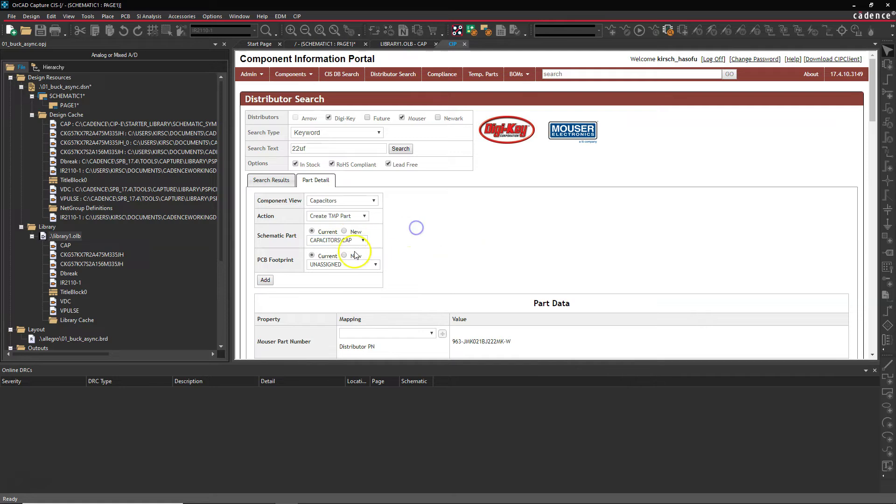
# Step: Assign the existing PCB footprint CAPC0603X33N to the new temporary part
pyautogui.click(357, 264)
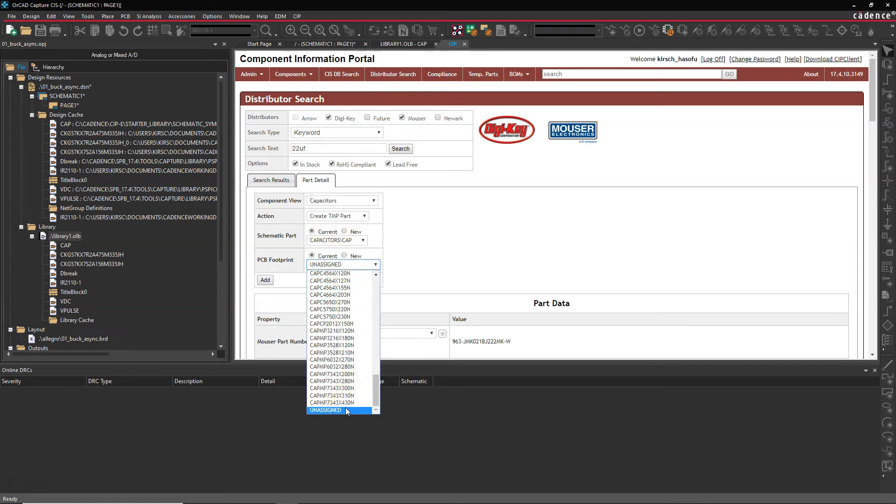
pyautogui.scroll(10, 348, 371)
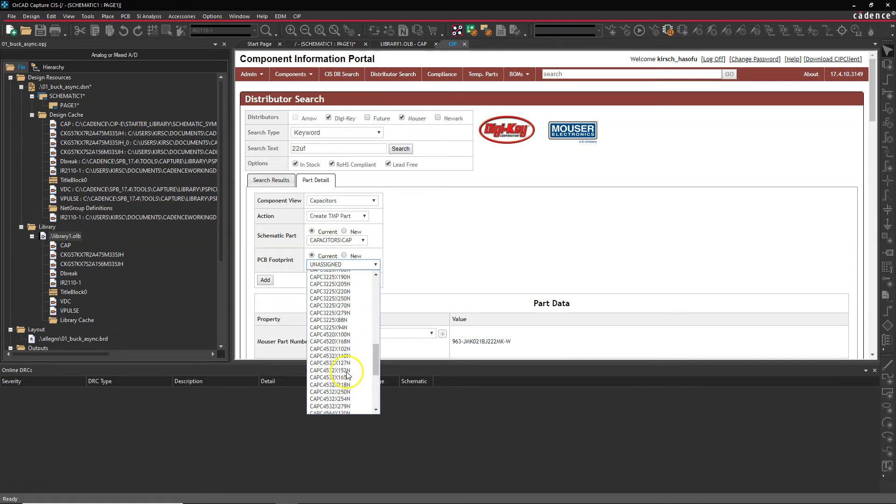
pyautogui.scroll(15, 348, 372)
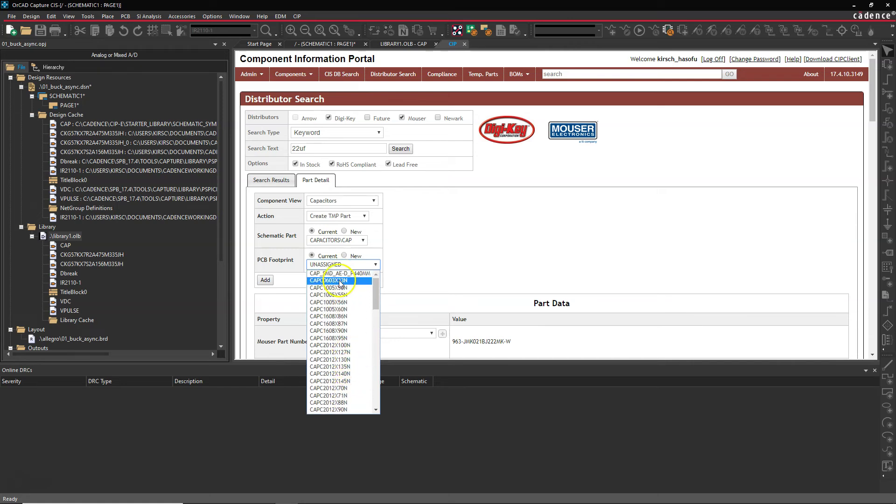
pyautogui.click(331, 279)
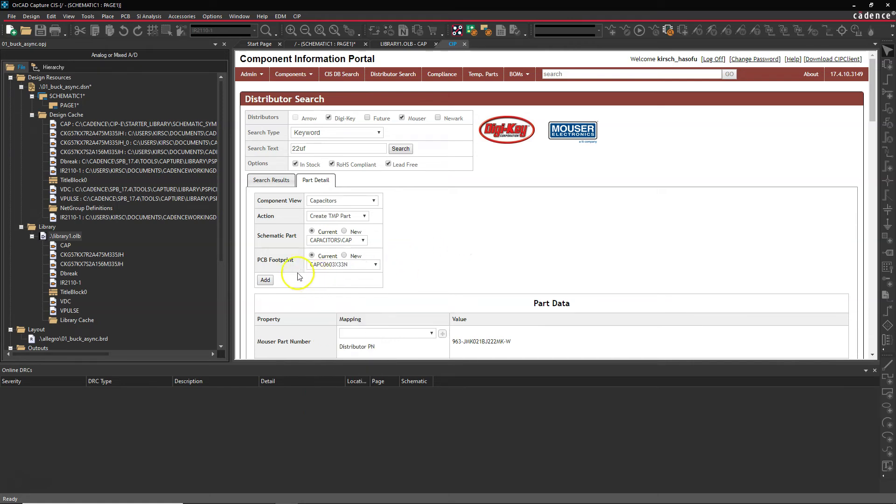
pyautogui.click(265, 280)
# Step: Examine the mapping choices for the Mouser Part Number and Category properties in the part data, keeping the default mappings
pyautogui.scroll(-3, 410, 296)
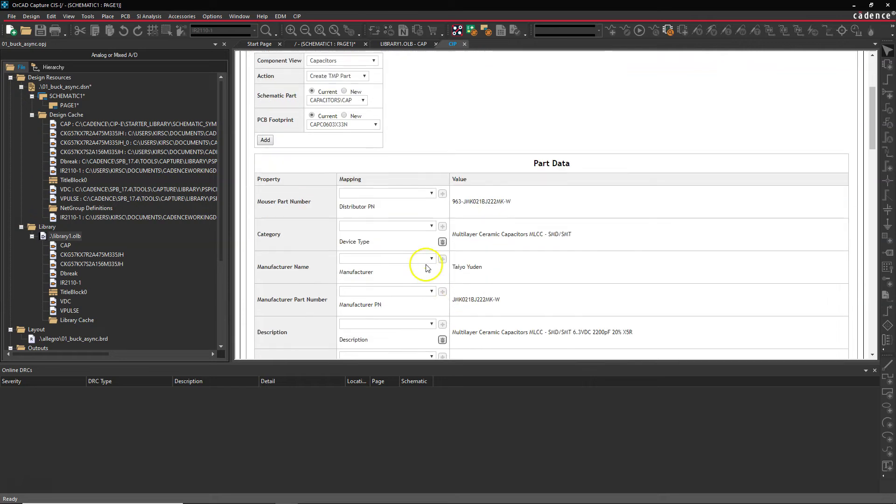
pyautogui.click(426, 196)
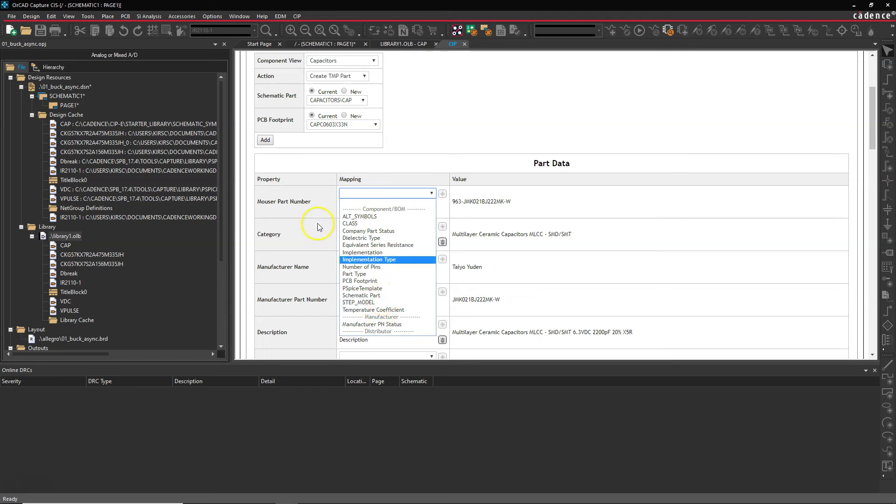
pyautogui.click(315, 211)
pyautogui.click(413, 231)
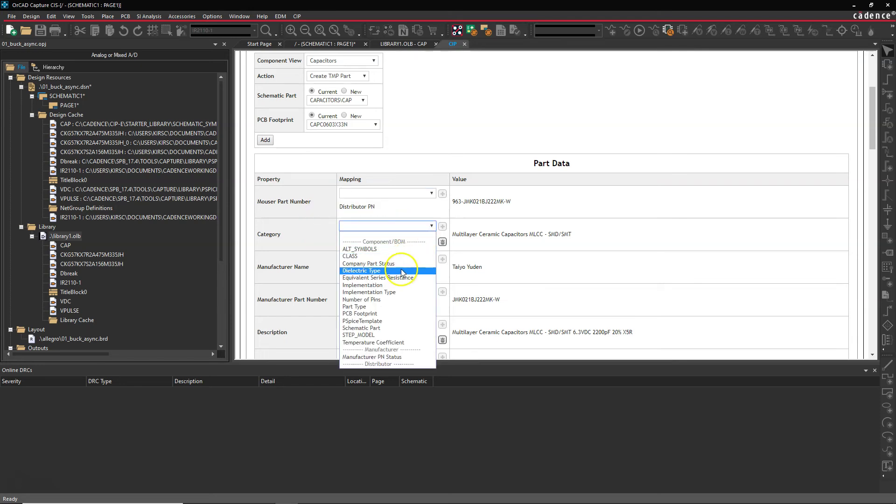
pyautogui.scroll(3, 387, 279)
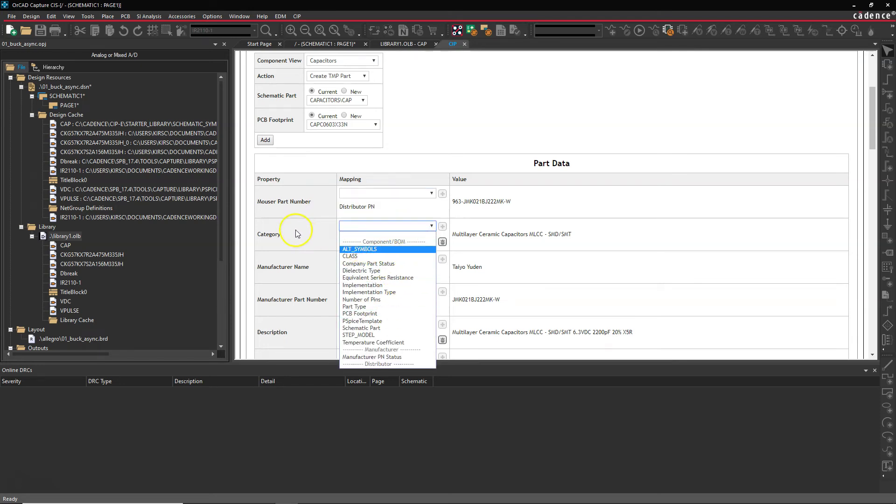
pyautogui.click(362, 256)
pyautogui.scroll(-3, 329, 275)
pyautogui.scroll(3, 329, 276)
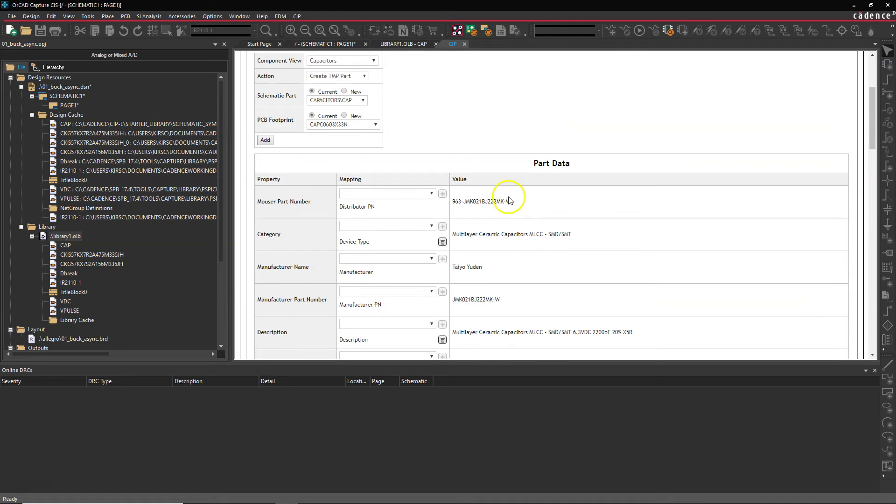
# Step: Add the capacitor to the database as a temporary part and preview its PCB footprint, closing the viewer without saving
pyautogui.click(265, 140)
pyautogui.click(541, 208)
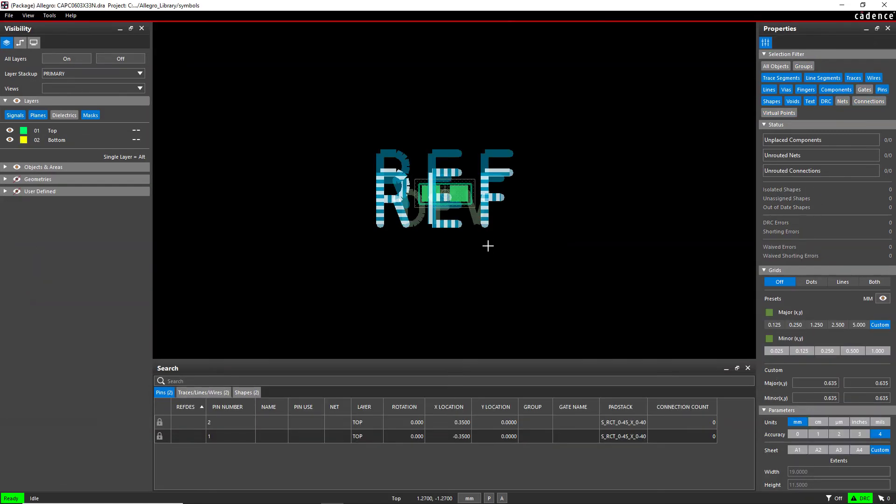
pyautogui.click(884, 5)
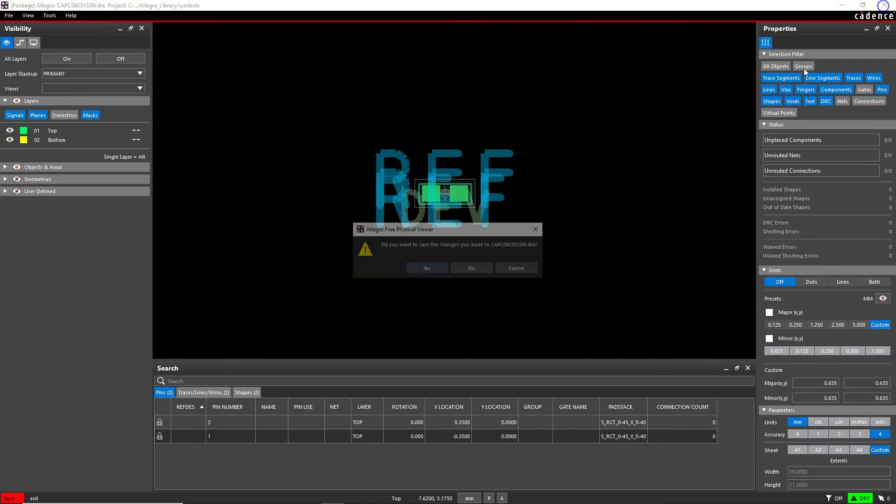
pyautogui.click(474, 269)
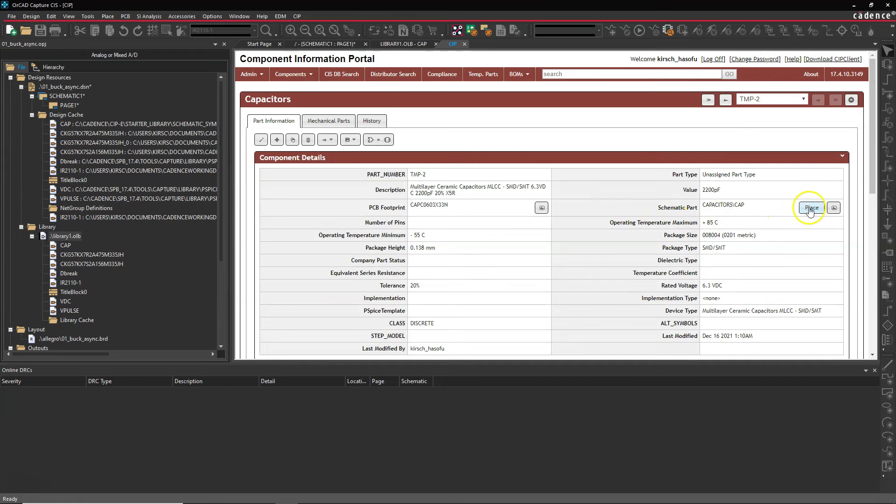
# Step: Place the new temporary capacitor on the schematic page below C1 and move it closer to U1
pyautogui.click(820, 210)
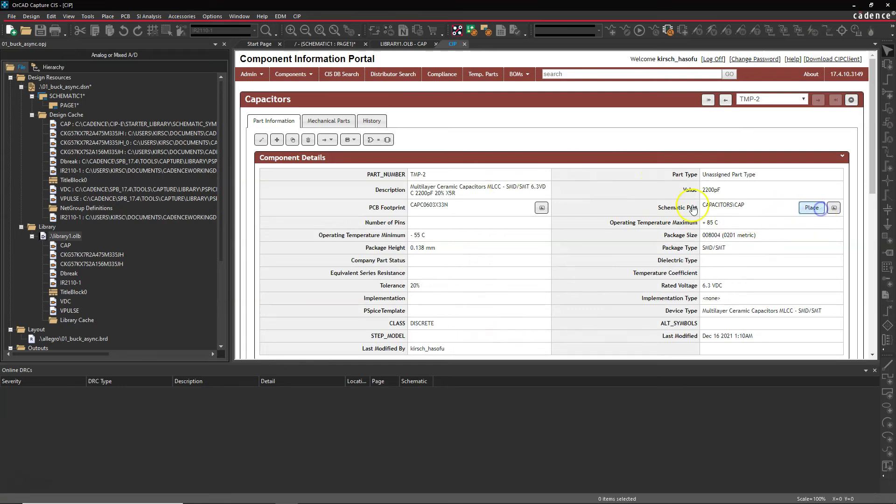
pyautogui.click(494, 218)
pyautogui.rightClick(564, 231)
pyautogui.click(583, 235)
pyautogui.click(525, 241)
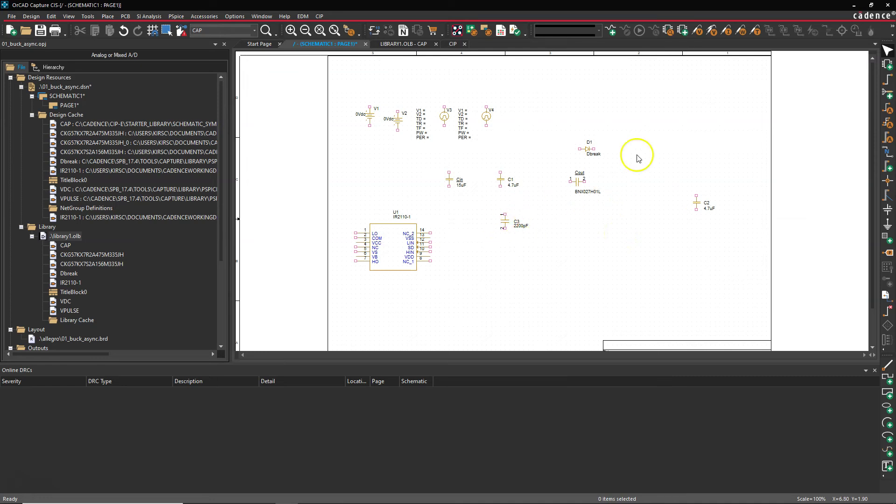
pyautogui.click(548, 242)
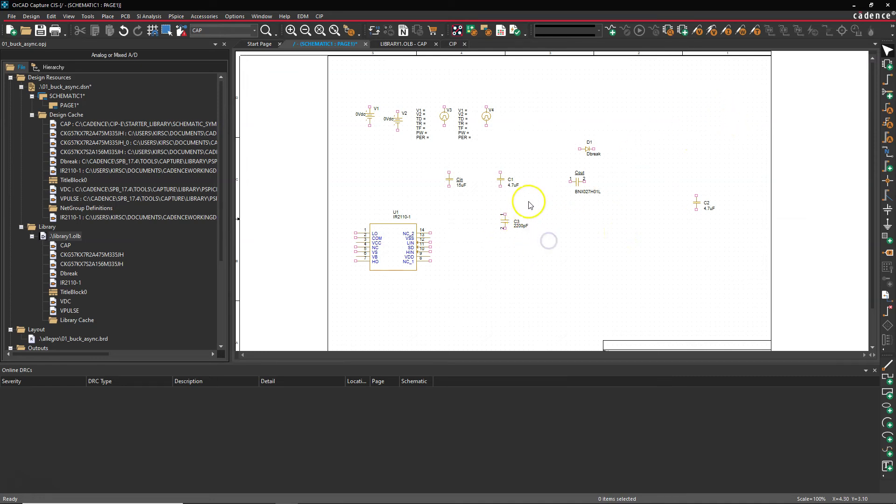
pyautogui.moveTo(507, 227); pyautogui.dragTo(487, 232)
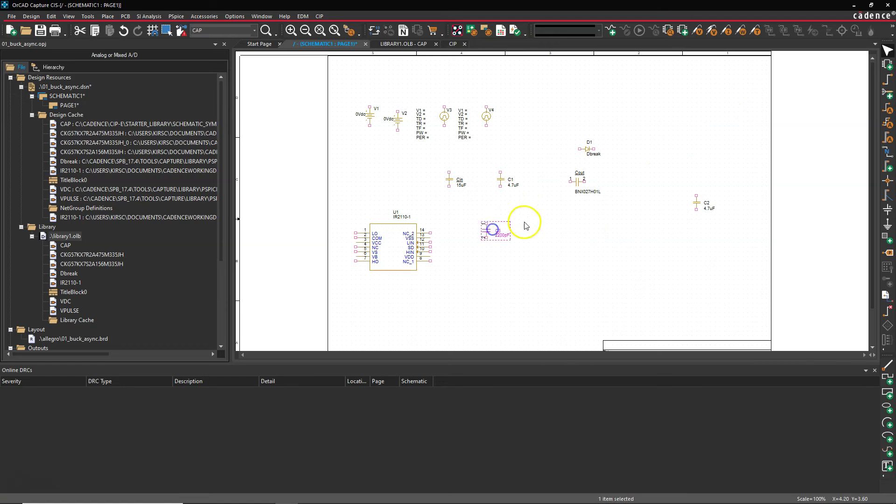
pyautogui.click(522, 225)
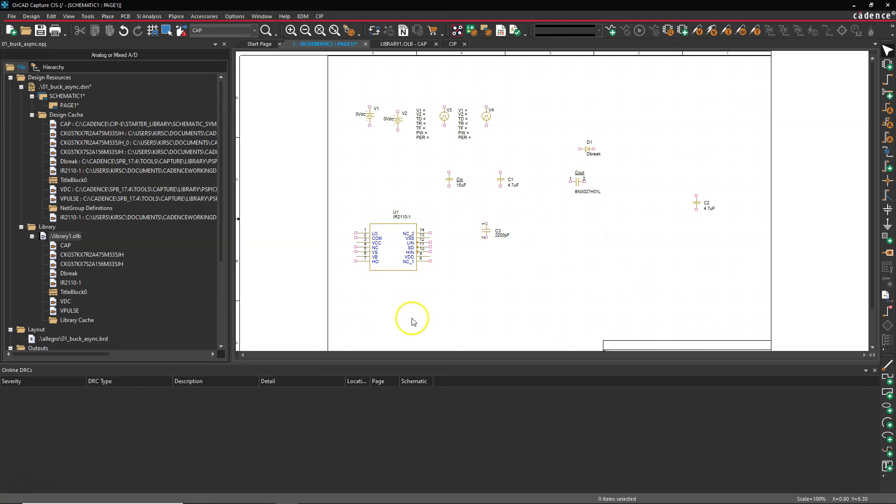
# Step: Switch to Chrome, open the SnapEDA models for KRM21FR61E226MFA1L from its Digi-Key product page, and return to OrCAD Capture
pyautogui.moveTo(241, 494)
pyautogui.click(342, 455)
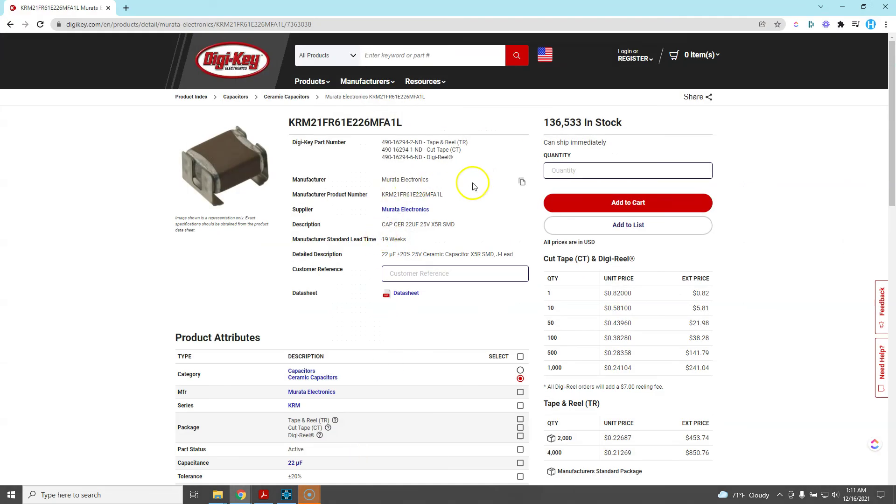
pyautogui.scroll(-9, 344, 372)
pyautogui.scroll(-2, 330, 377)
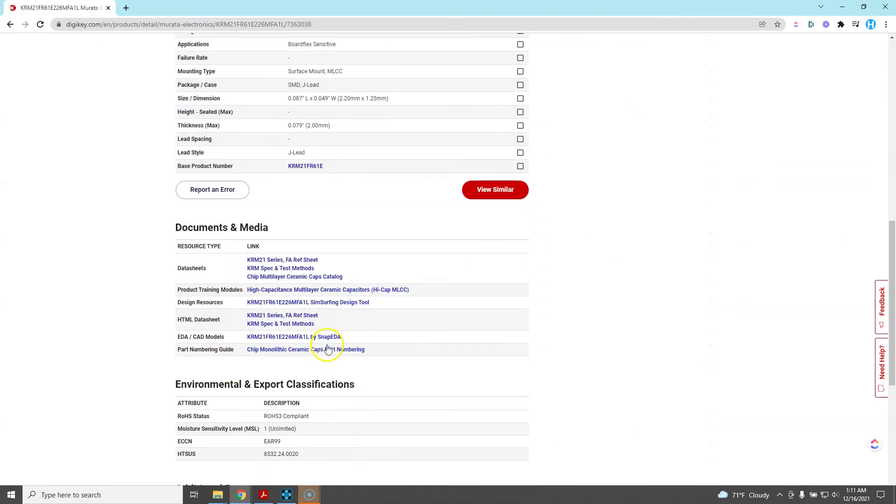
pyautogui.click(294, 337)
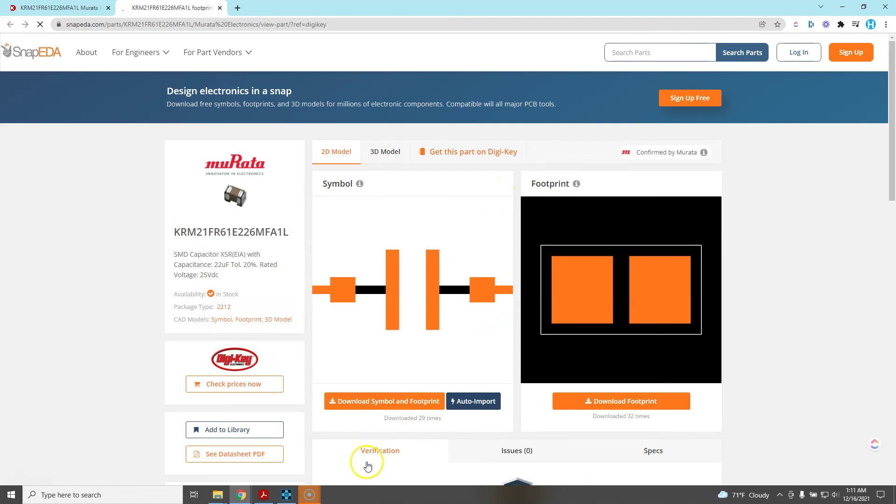
pyautogui.click(281, 493)
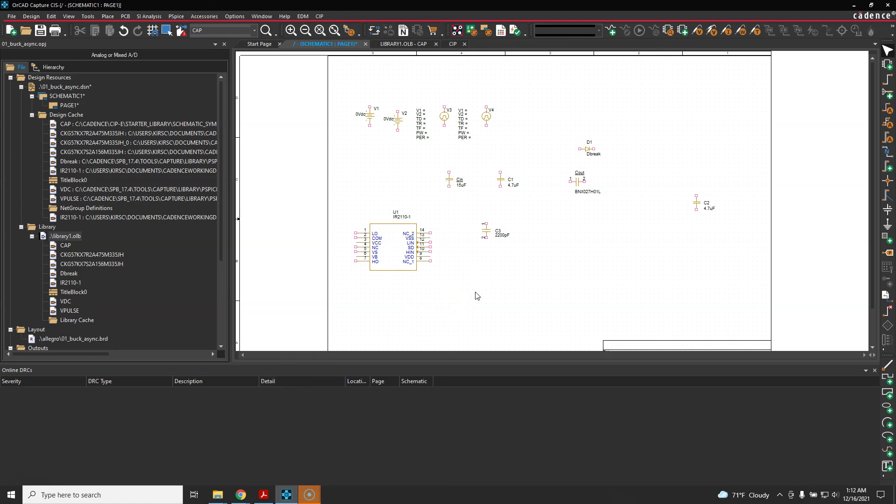
pyautogui.click(401, 308)
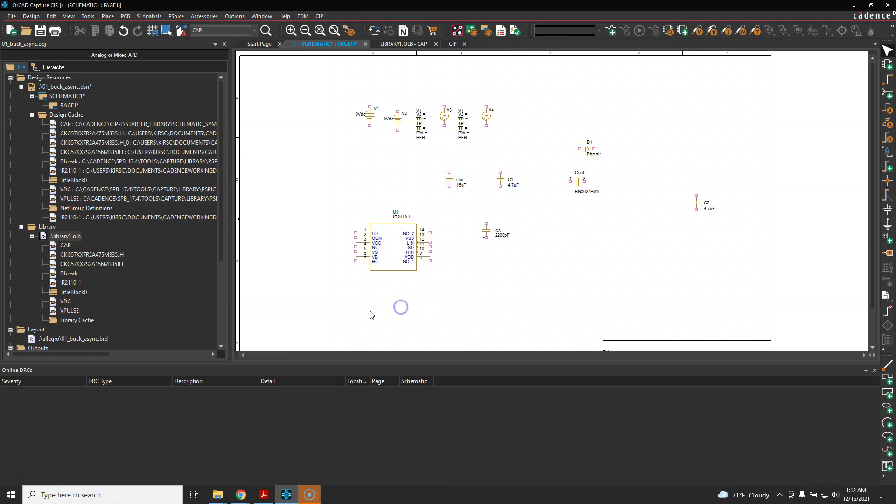